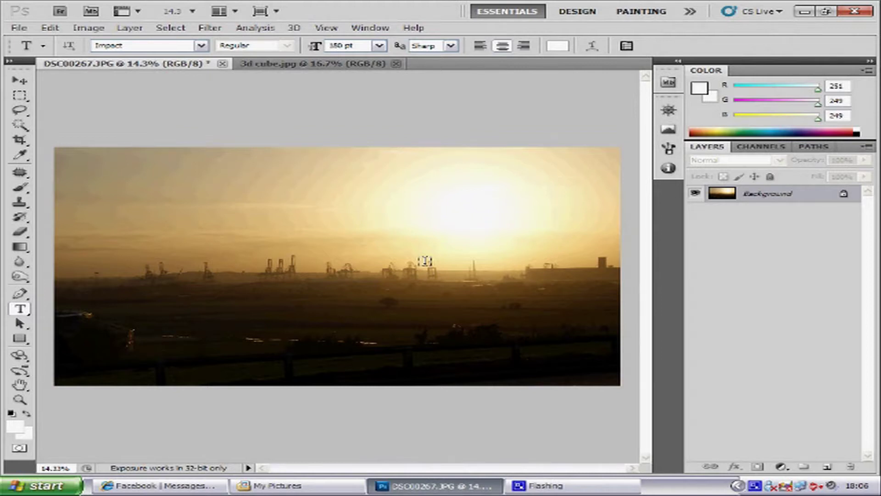
# Show the Actions panel beside the sunset photo from the Window menu.
pyautogui.click(18, 28)
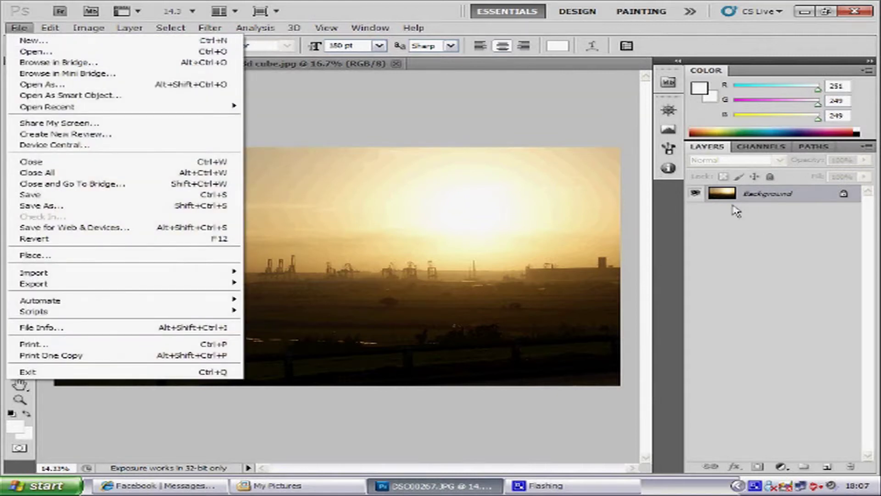
pyautogui.click(762, 252)
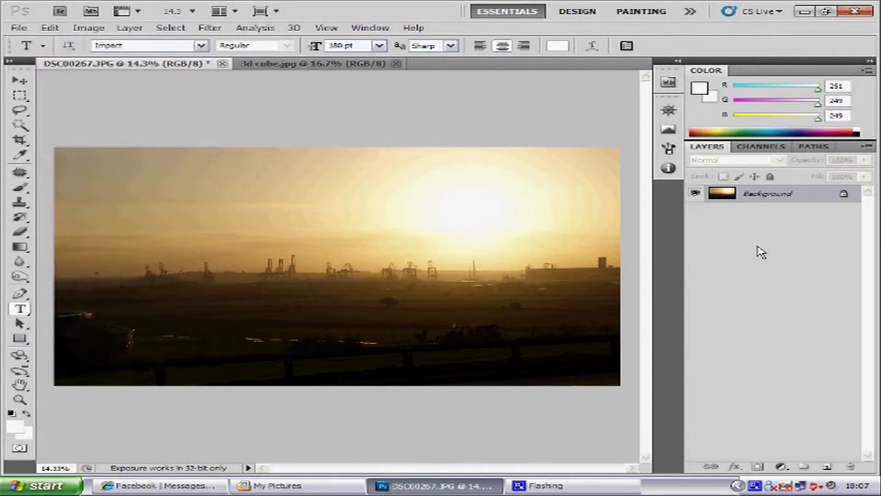
pyautogui.click(374, 29)
pyautogui.click(383, 96)
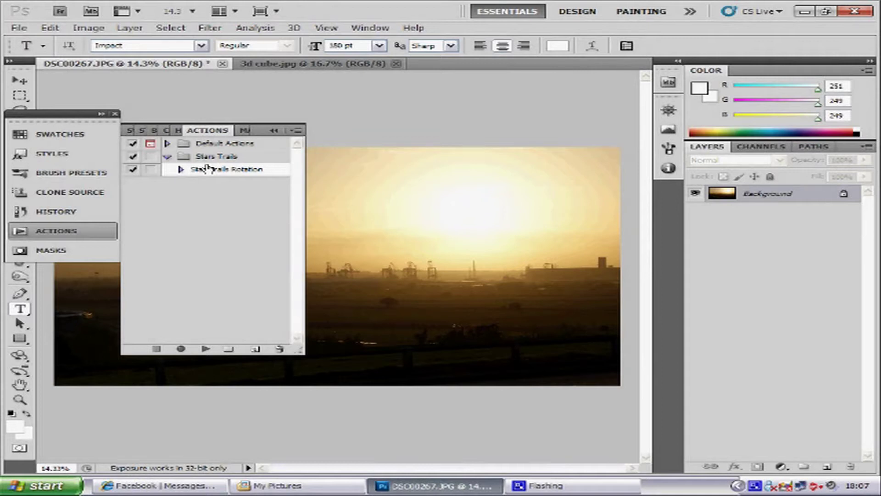
# Create a new action named 'watermark', start recording, and collapse the panel group.
pyautogui.click(256, 350)
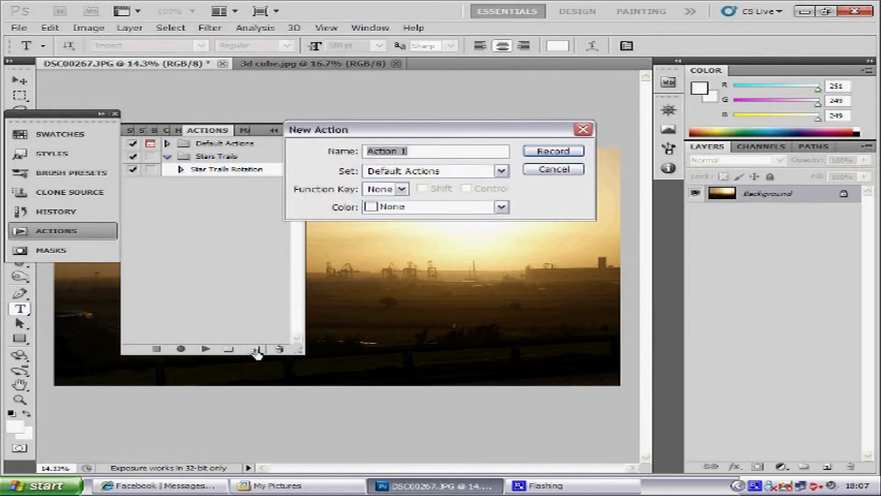
pyautogui.write('watermark')
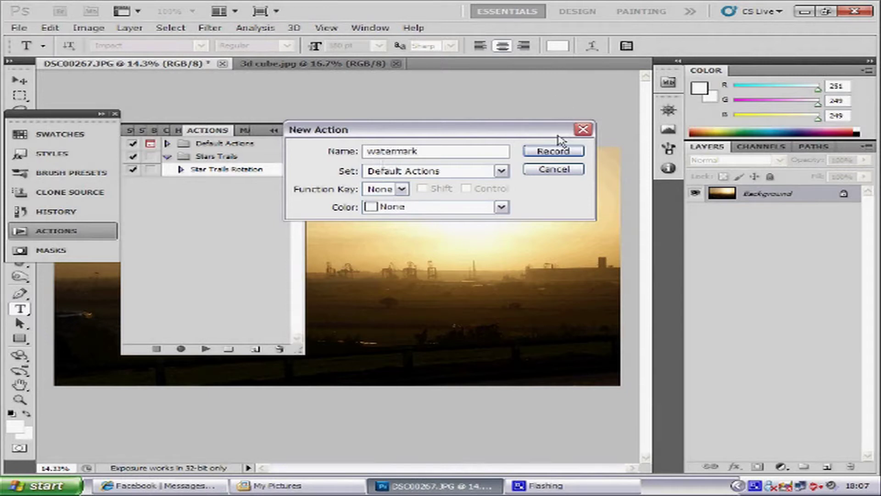
pyautogui.click(559, 152)
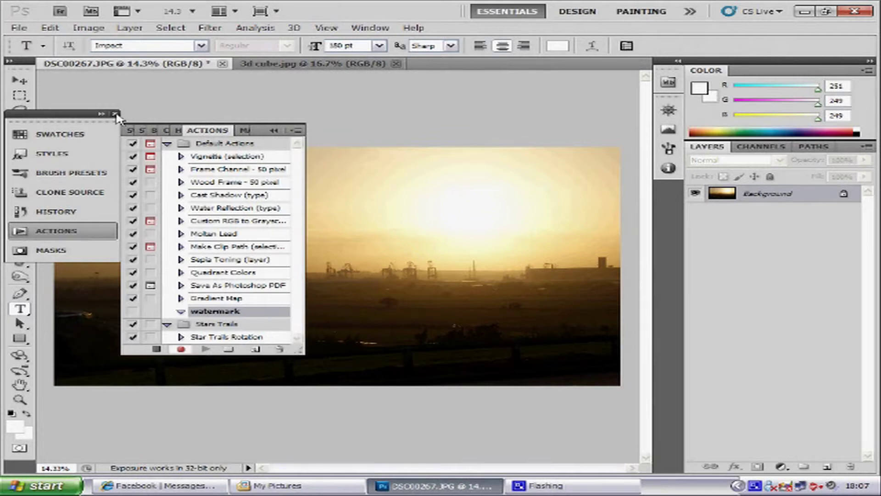
pyautogui.click(116, 115)
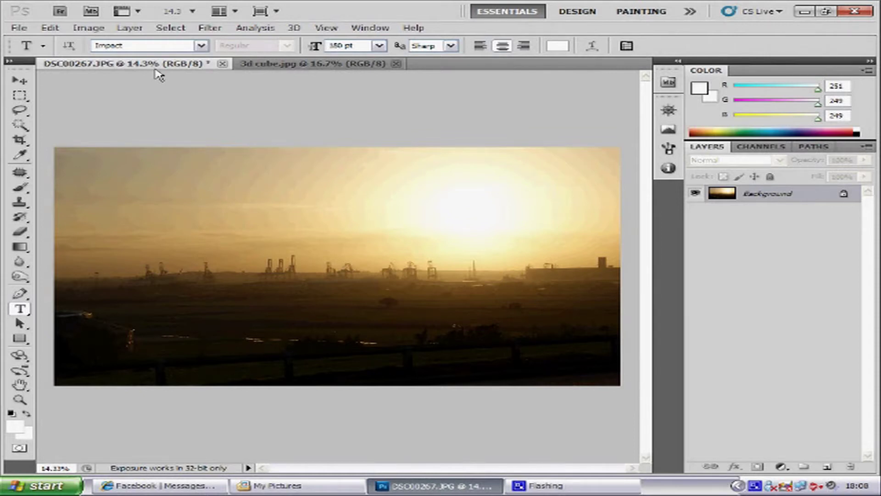
# Resize the sunset photo to 1000 pixels wide at 72 pixels/inch, then zoom in.
pyautogui.click(88, 36)
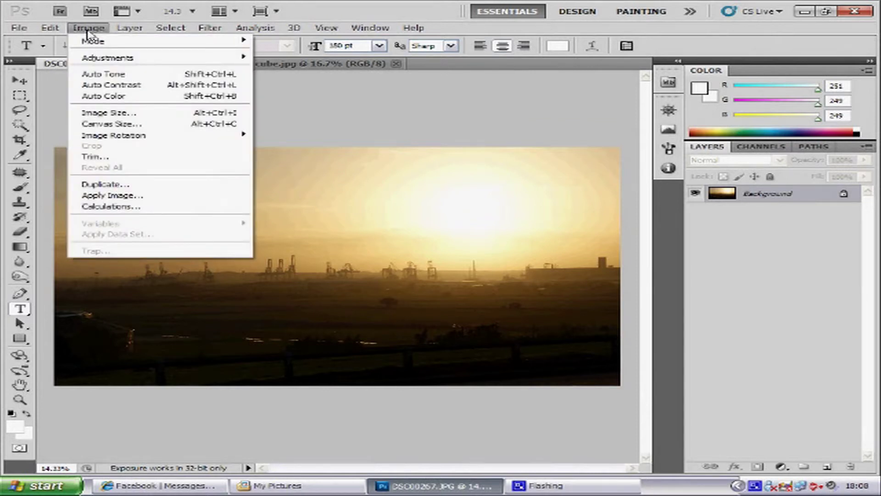
pyautogui.click(110, 113)
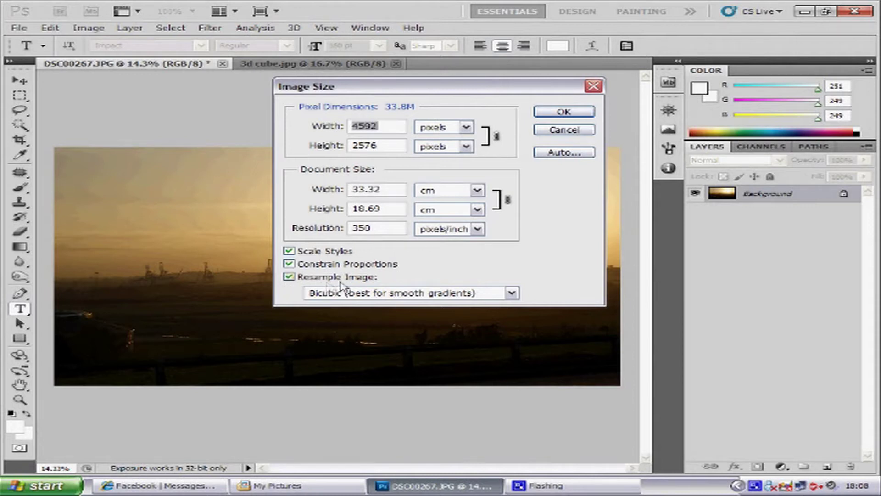
pyautogui.moveTo(380, 229); pyautogui.dragTo(350, 228)
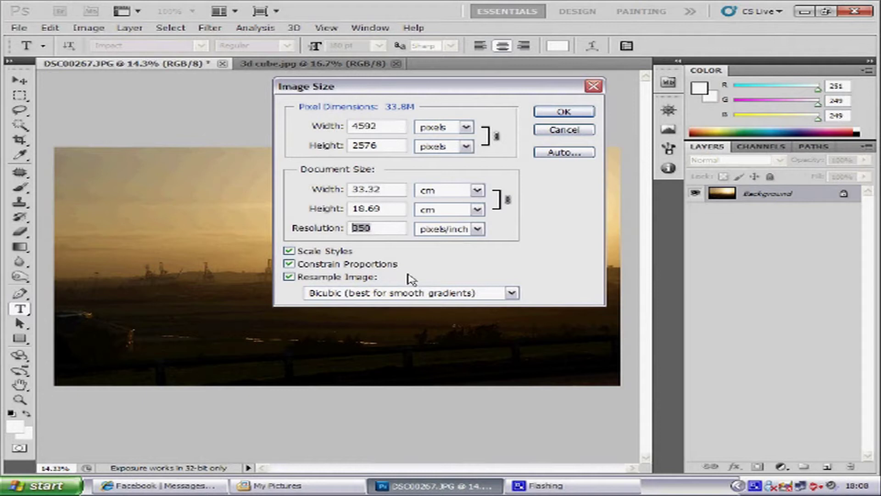
pyautogui.write('72')
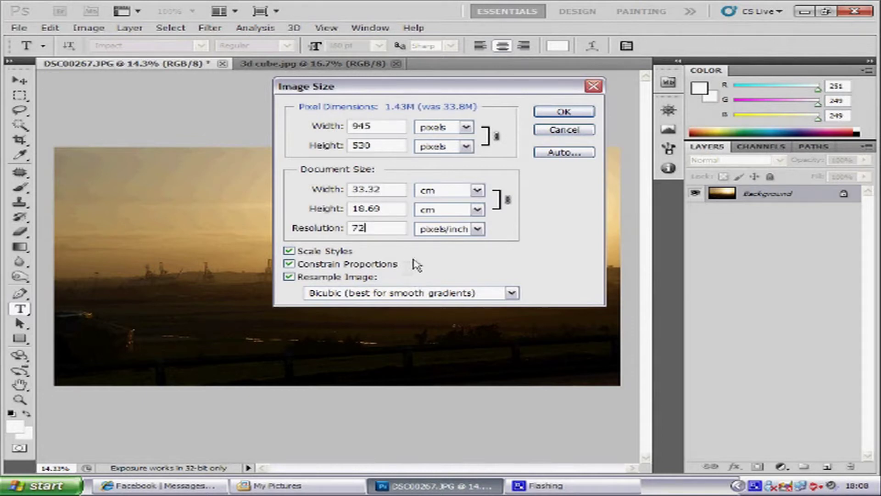
pyautogui.moveTo(387, 126); pyautogui.dragTo(347, 127)
pyautogui.write('1000')
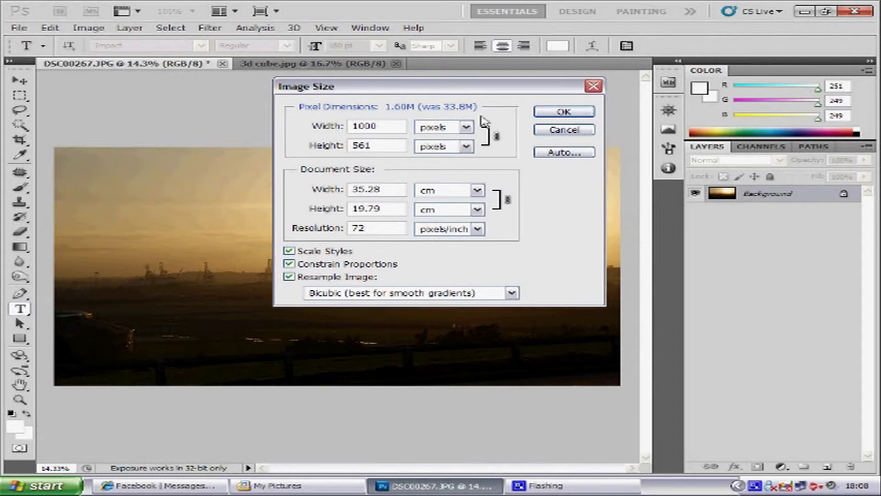
pyautogui.click(564, 112)
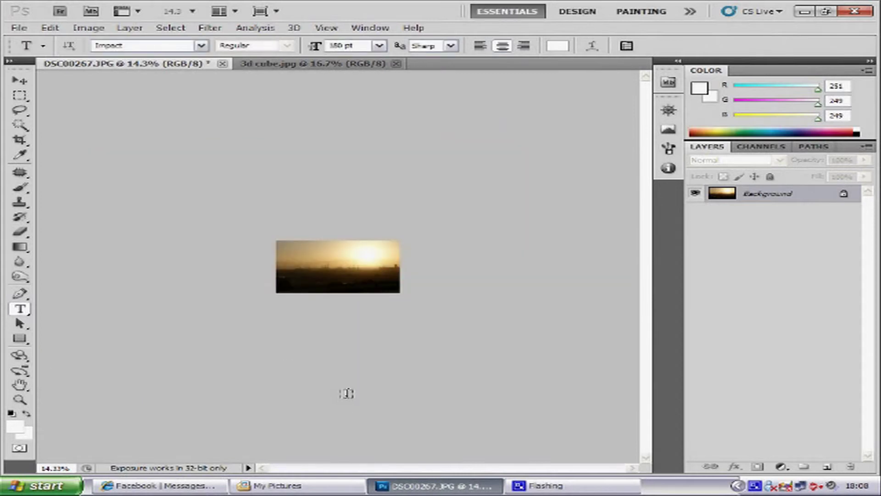
pyautogui.scroll(1, 343, 319)
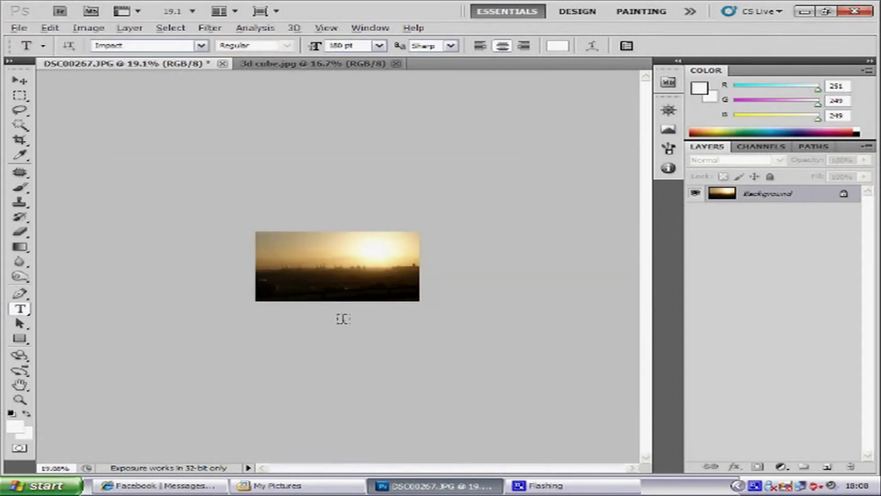
pyautogui.scroll(5, 344, 319)
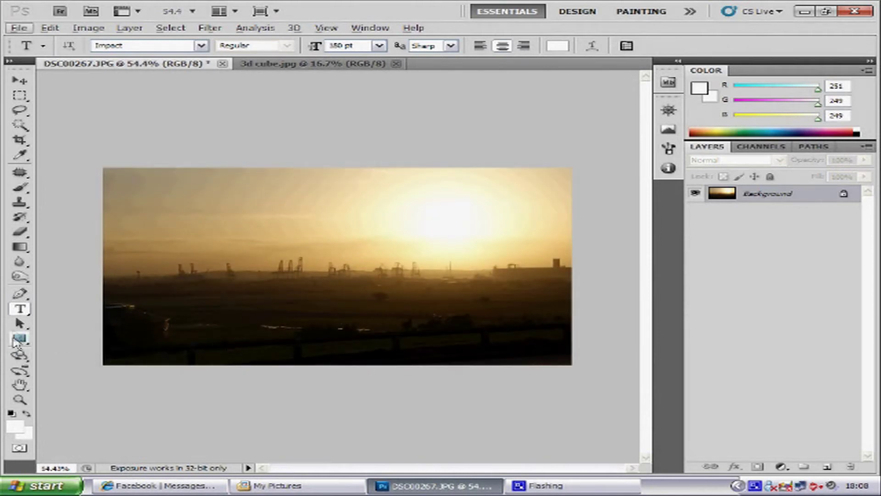
# Start a Type tool text line in the sky with the font size set to 180 pt.
pyautogui.click(21, 313)
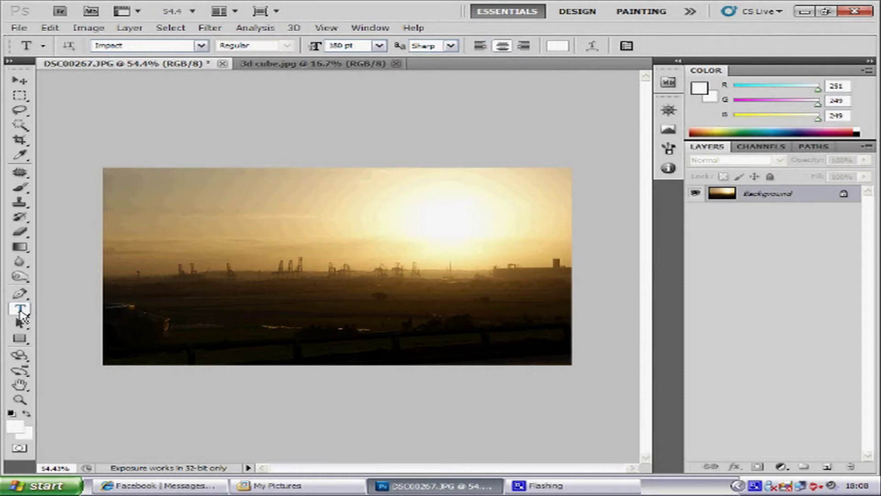
pyautogui.click(297, 241)
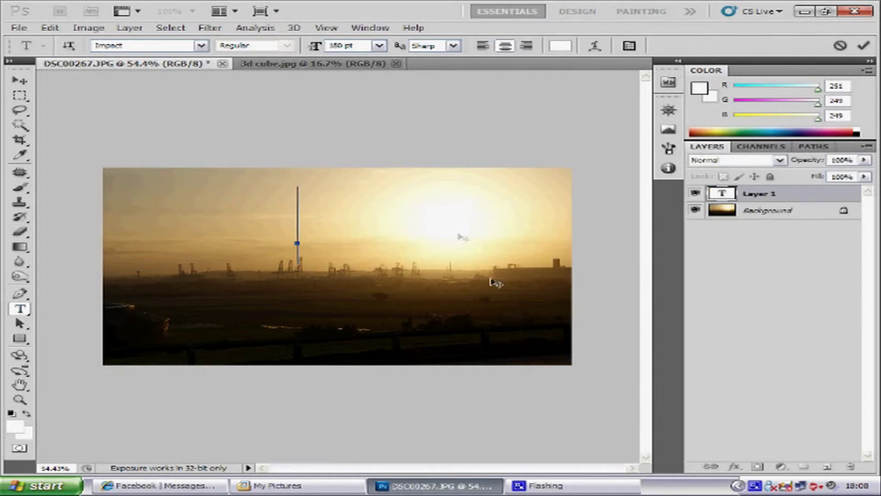
pyautogui.doubleClick(339, 45)
pyautogui.write('180')
pyautogui.press('Return')
# Type ©photpro, commit it, and select its text layer.
pyautogui.write('©')
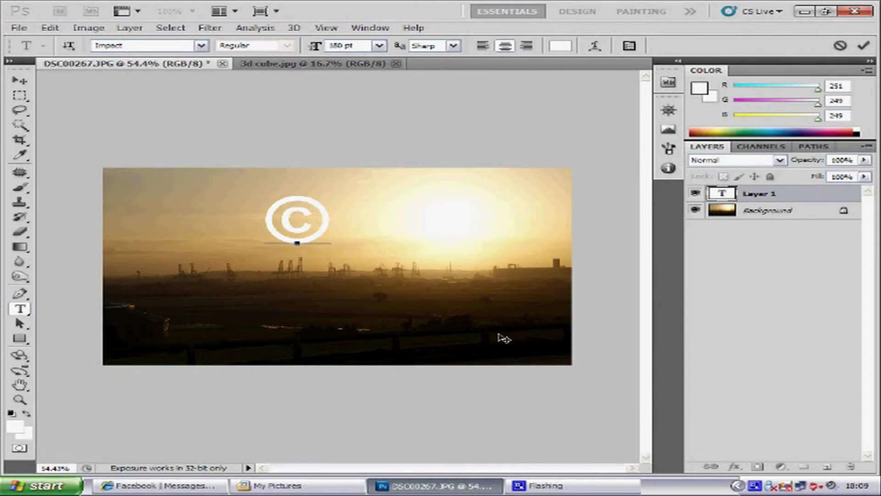
pyautogui.write('photograp')
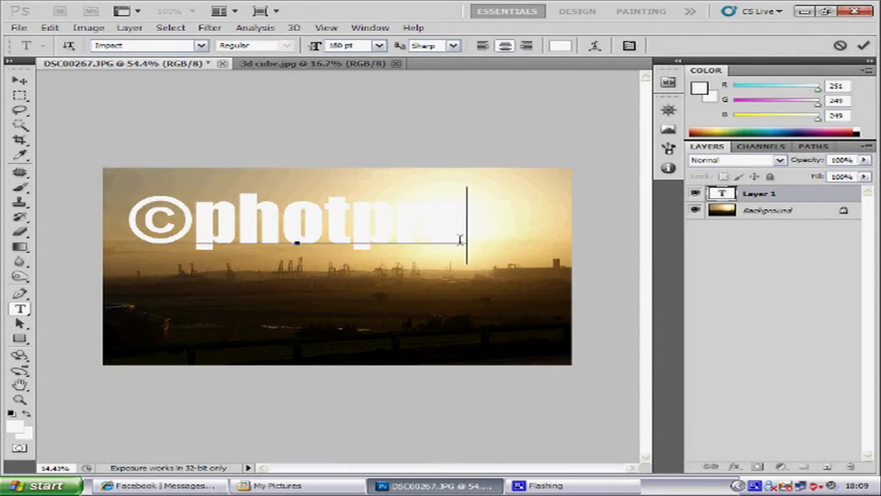
pyautogui.click(771, 270)
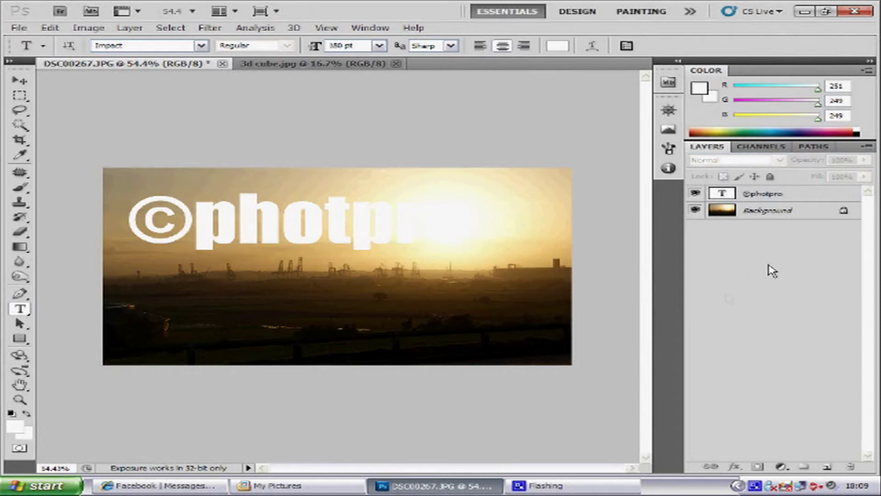
pyautogui.click(746, 194)
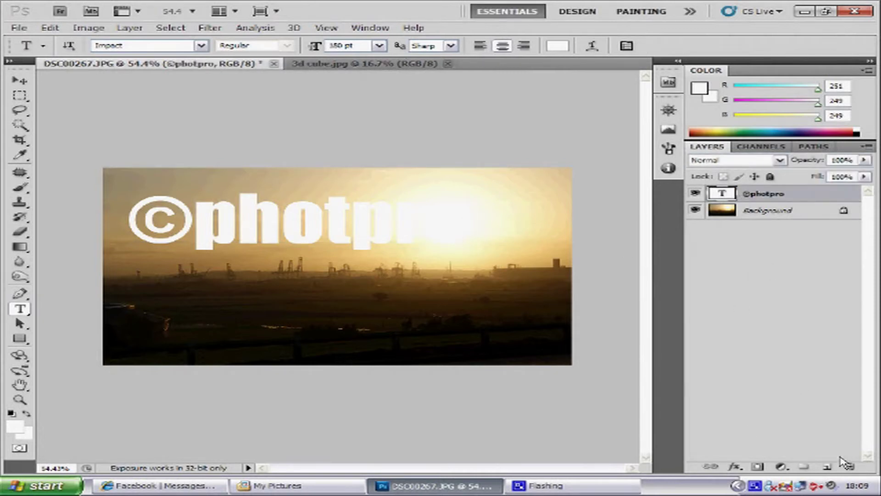
# Give the ©photpro layer a 0-distance Drop Shadow plus Bevel and Emboss.
pyautogui.click(734, 469)
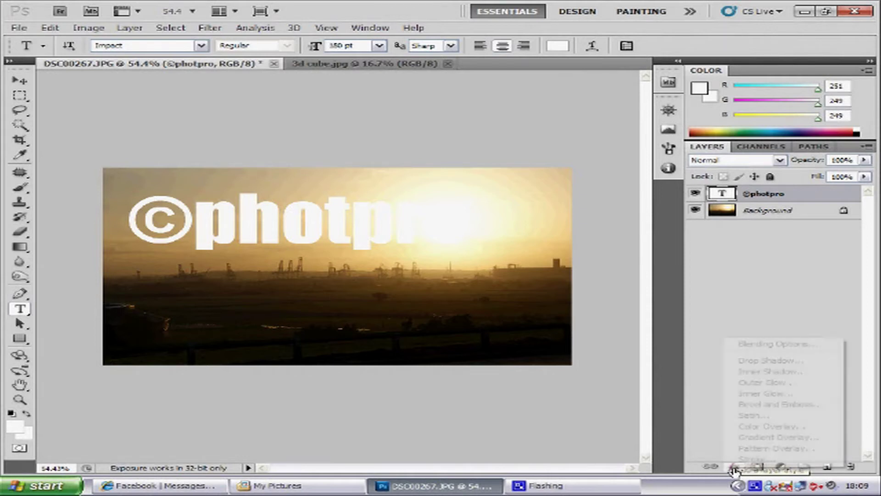
pyautogui.click(746, 363)
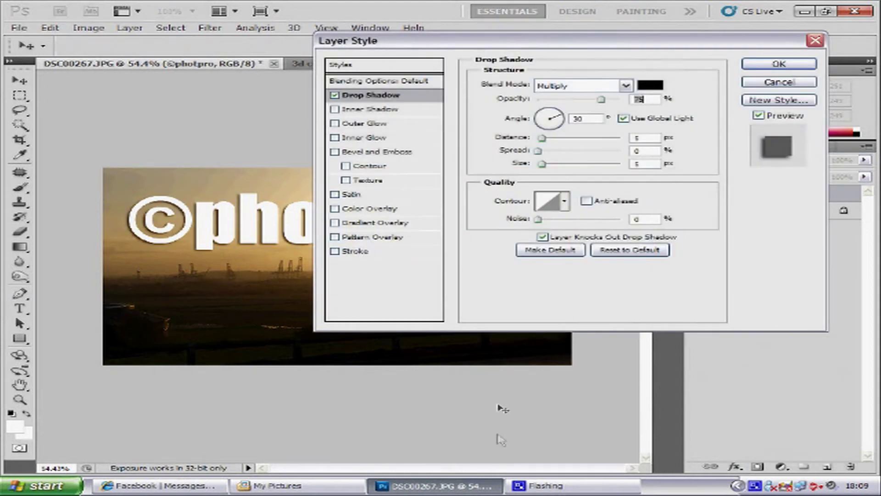
pyautogui.moveTo(549, 139); pyautogui.dragTo(538, 140)
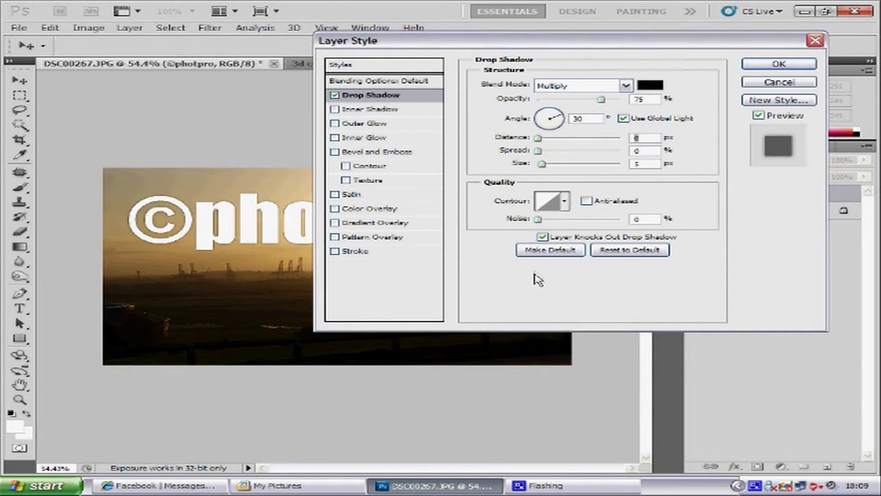
pyautogui.click(334, 152)
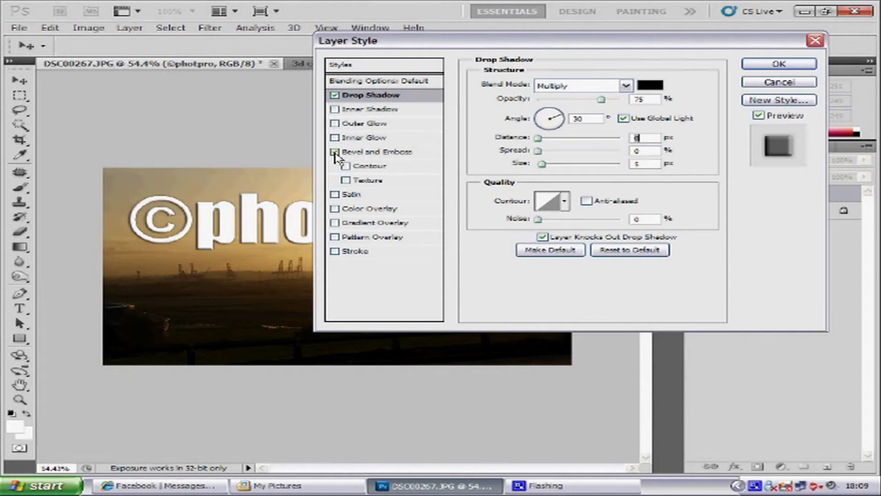
pyautogui.click(360, 157)
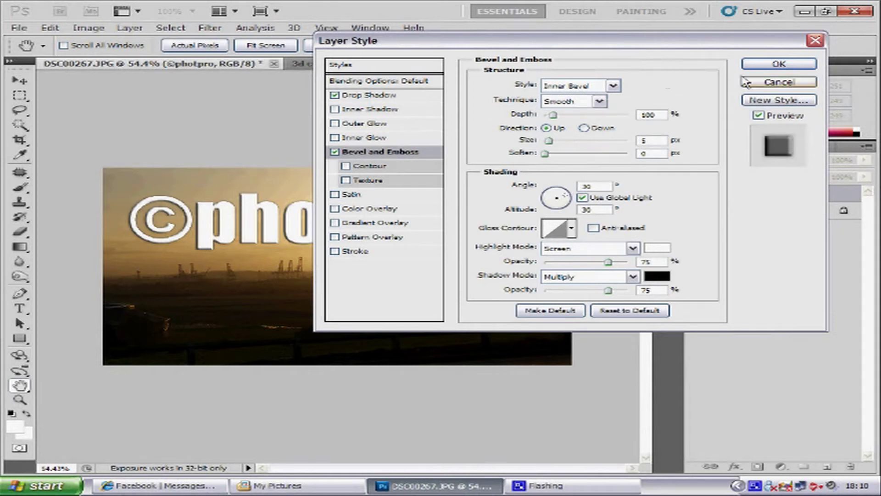
pyautogui.click(760, 64)
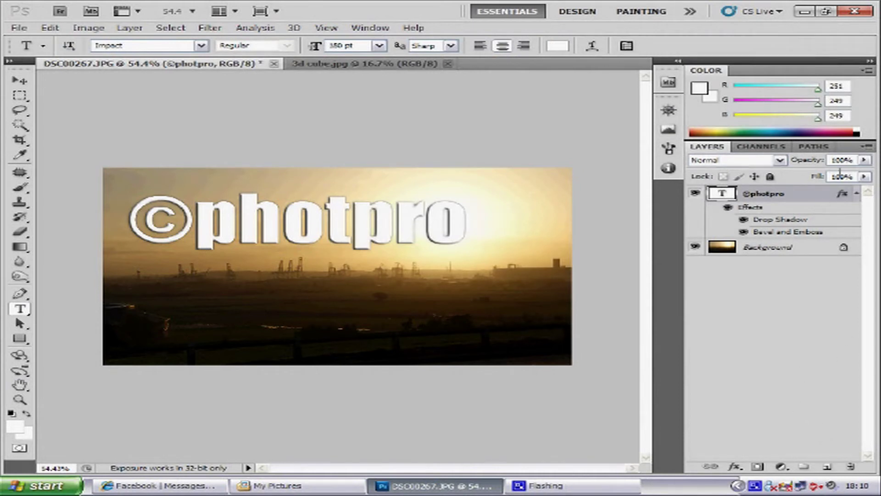
# Set the ©photpro layer to 20% fill and 80% opacity, then select all.
pyautogui.moveTo(842, 175); pyautogui.dragTo(828, 177)
pyautogui.write('20')
pyautogui.press('Return')
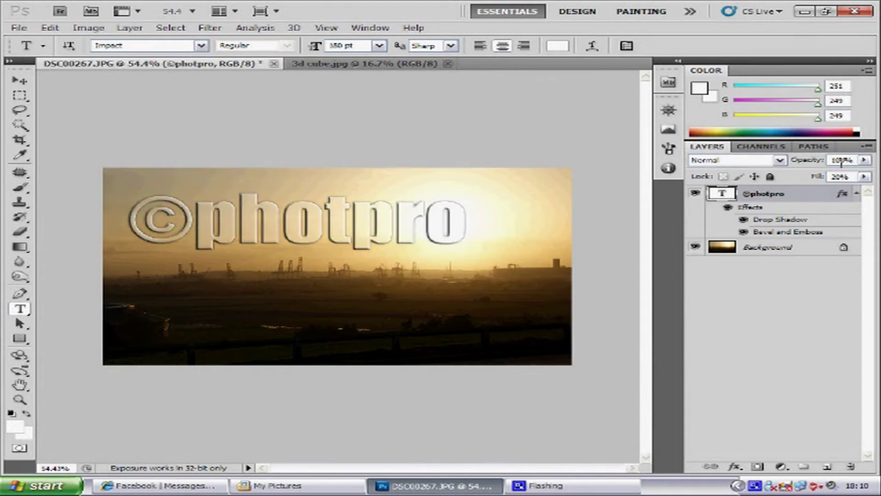
pyautogui.moveTo(840, 160); pyautogui.dragTo(828, 161)
pyautogui.write('80')
pyautogui.press('Return')
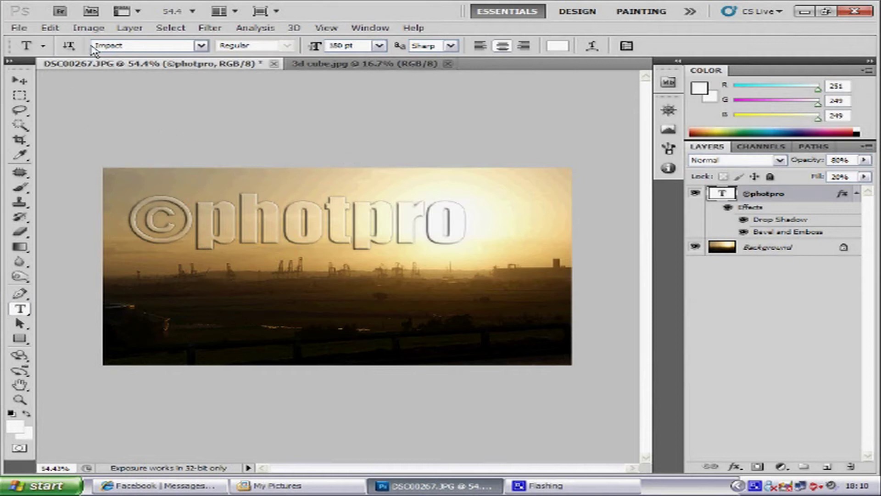
pyautogui.click(171, 27)
pyautogui.click(182, 39)
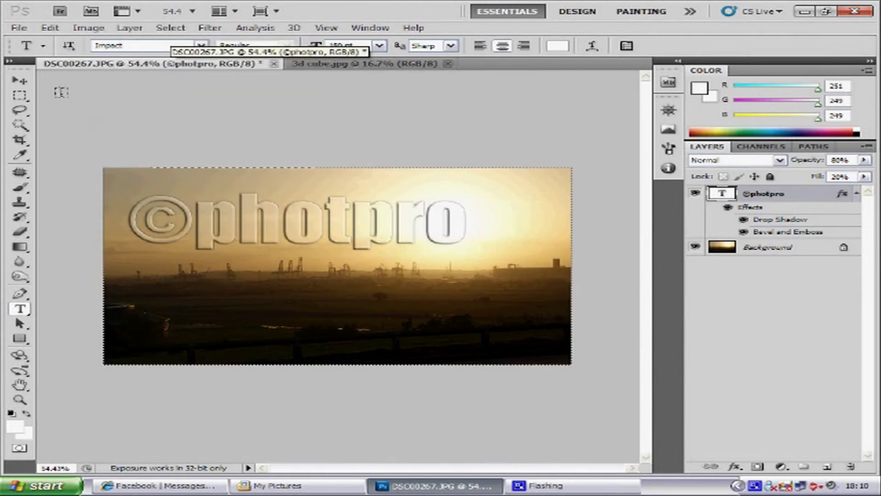
# Align the watermark to vertical and horizontal centres with the Move tool, then deselect.
pyautogui.click(21, 83)
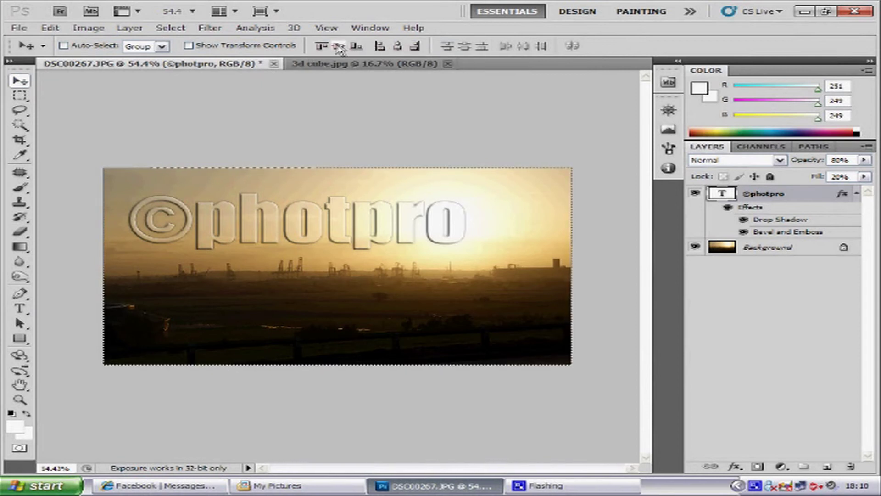
pyautogui.click(355, 47)
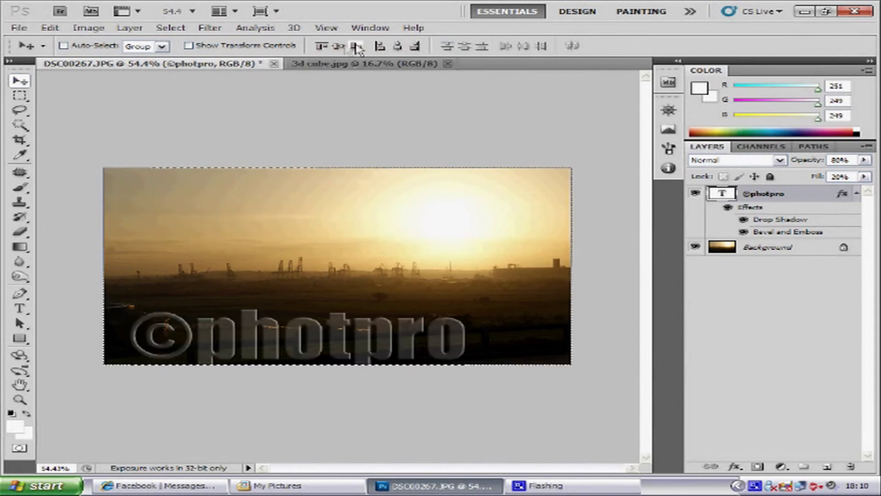
pyautogui.click(338, 47)
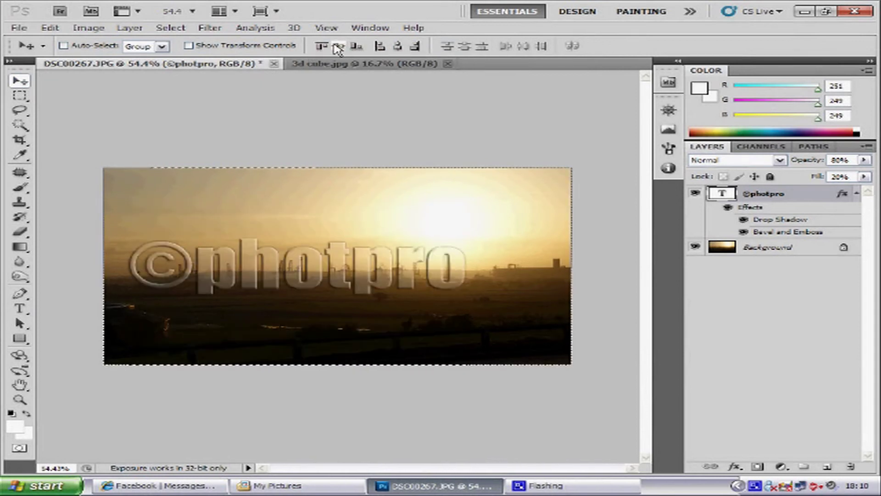
pyautogui.click(399, 46)
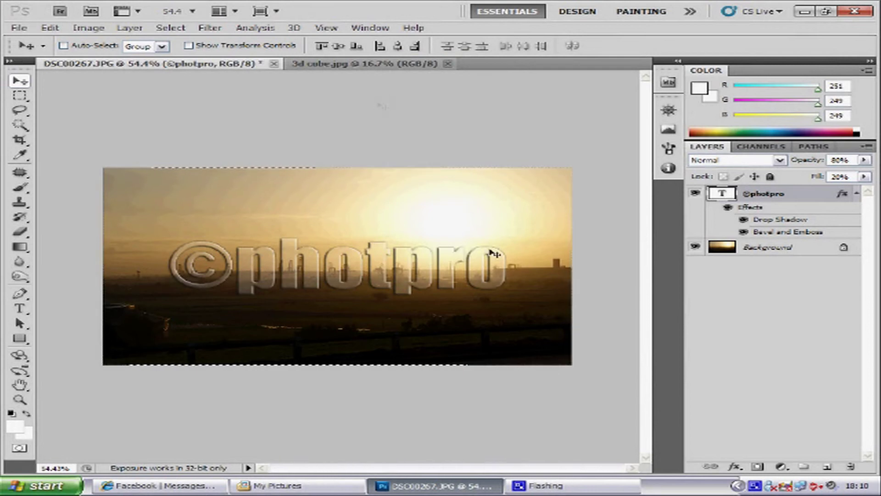
pyautogui.hotkey('ctrl', 'd')
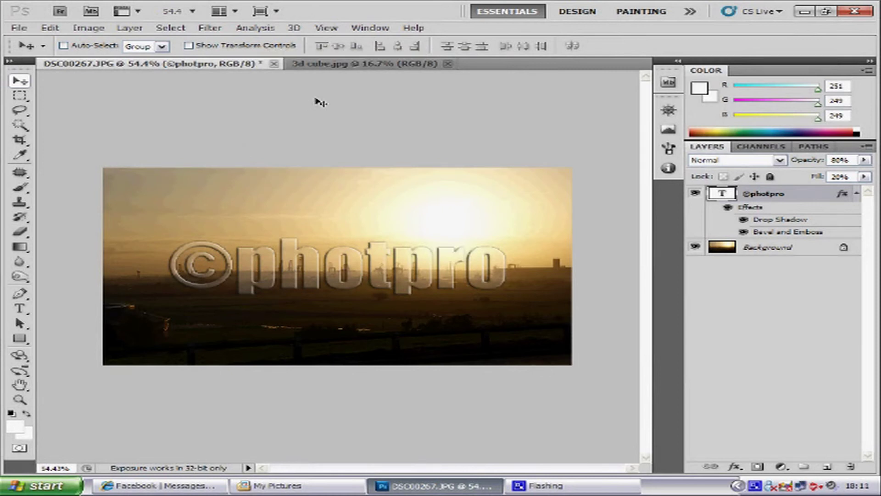
# Stop recording the watermark action, collapse it, and switch to 3d cube.jpg.
pyautogui.click(367, 29)
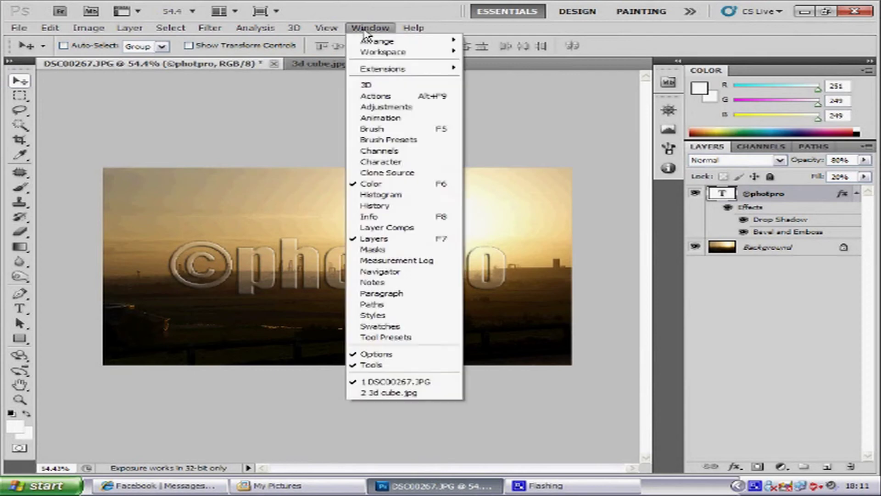
pyautogui.click(375, 96)
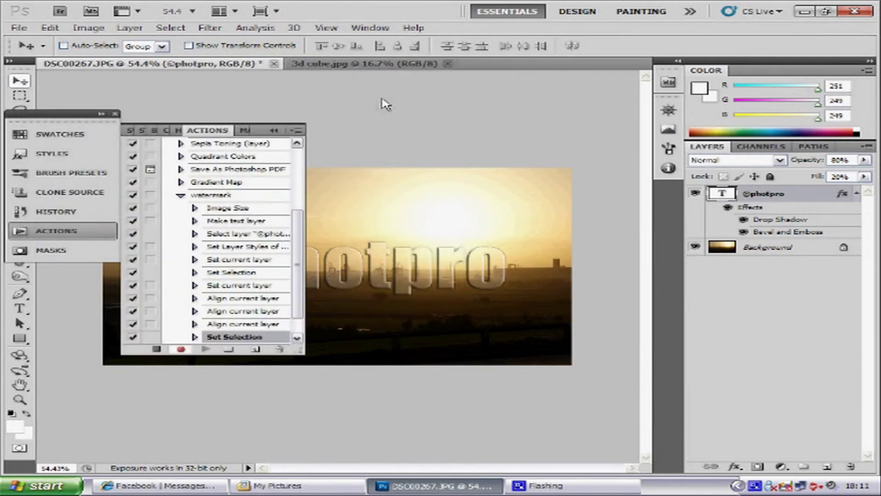
pyautogui.click(156, 350)
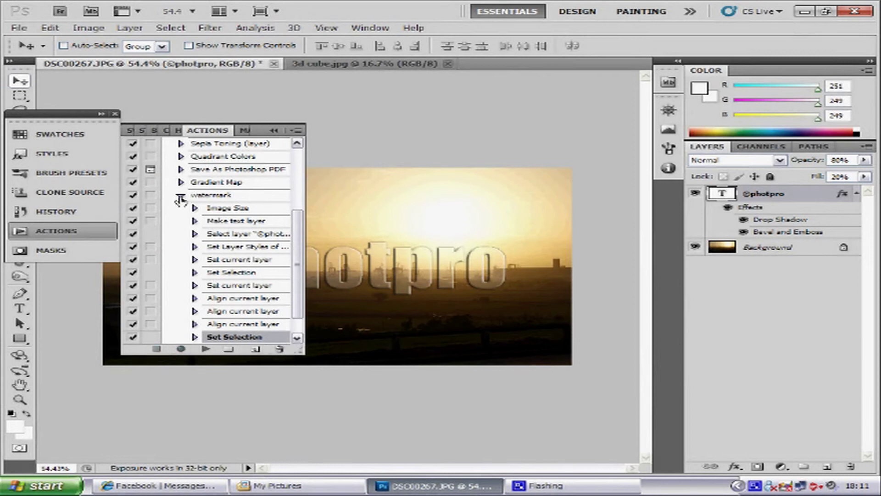
pyautogui.click(180, 198)
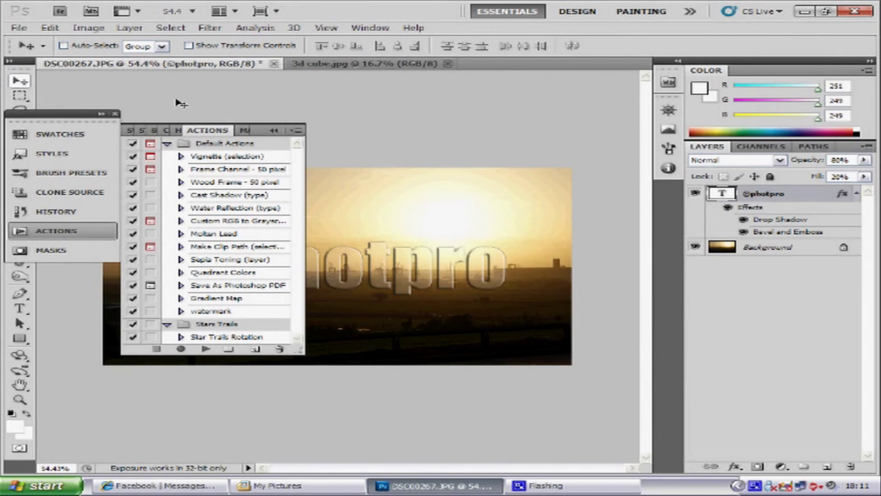
pyautogui.click(355, 65)
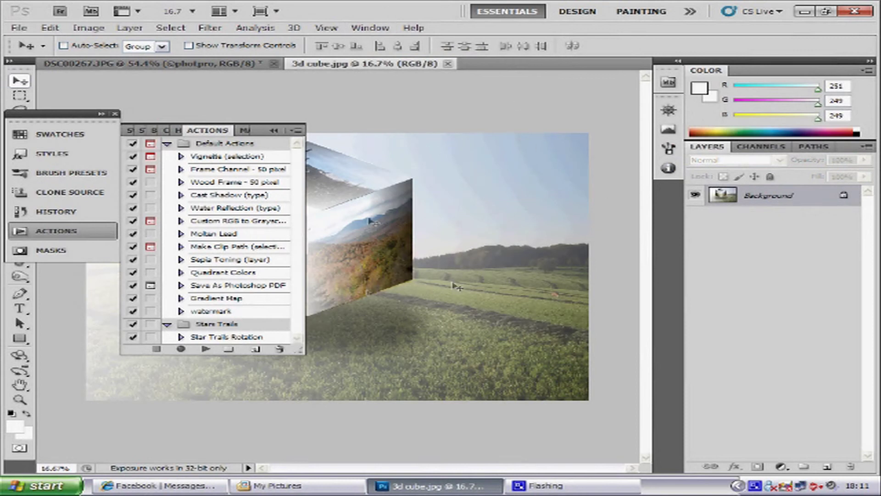
# Play the watermark action on 3d cube.jpg and zoom in to check the result.
pyautogui.click(115, 114)
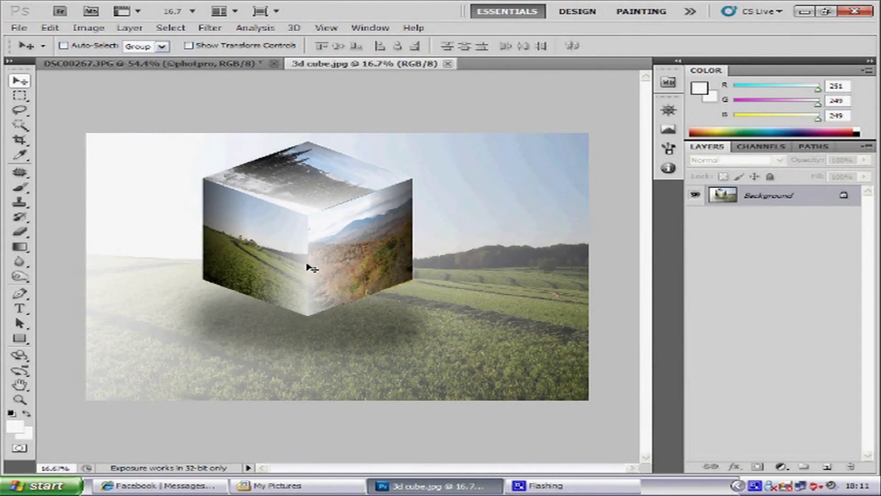
pyautogui.click(369, 28)
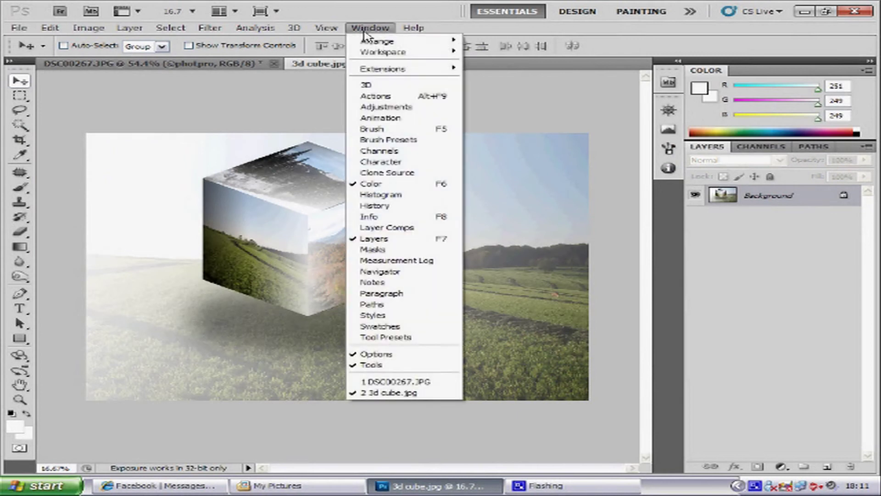
pyautogui.click(375, 97)
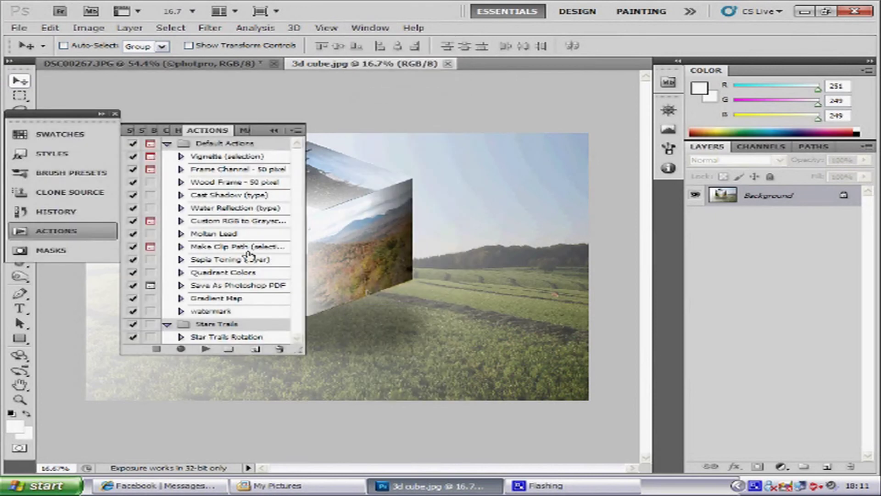
pyautogui.click(210, 312)
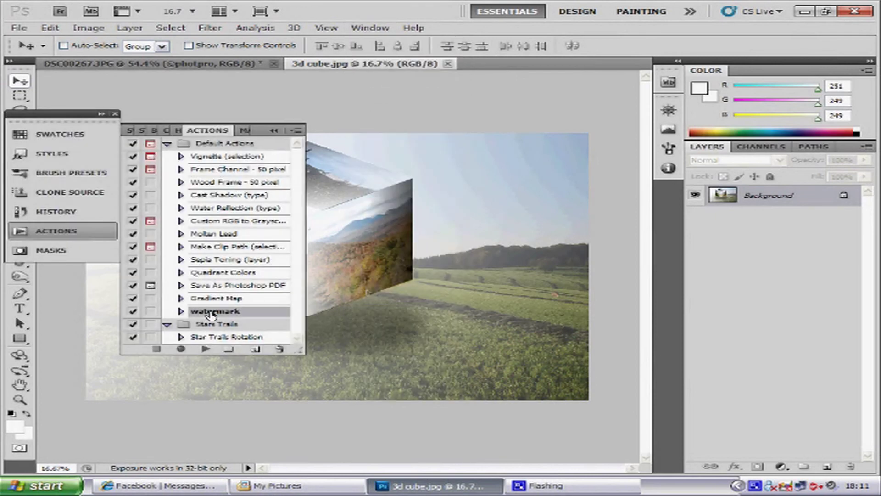
pyautogui.click(206, 348)
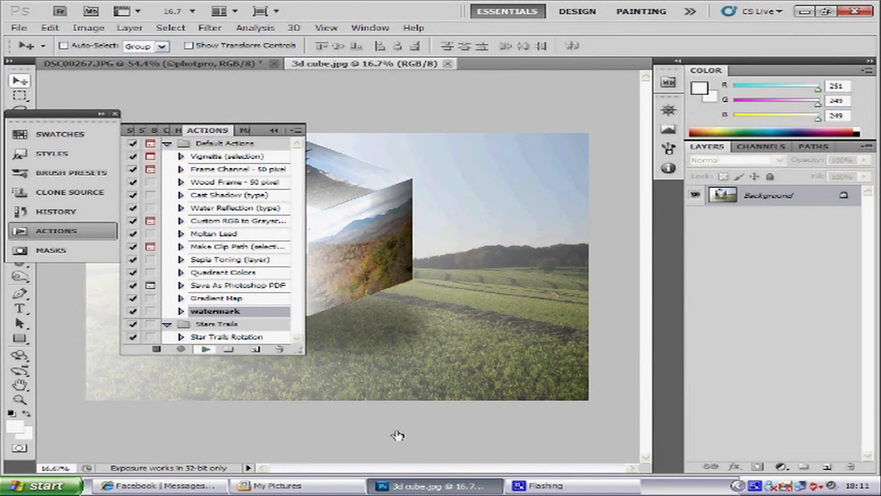
pyautogui.click(115, 115)
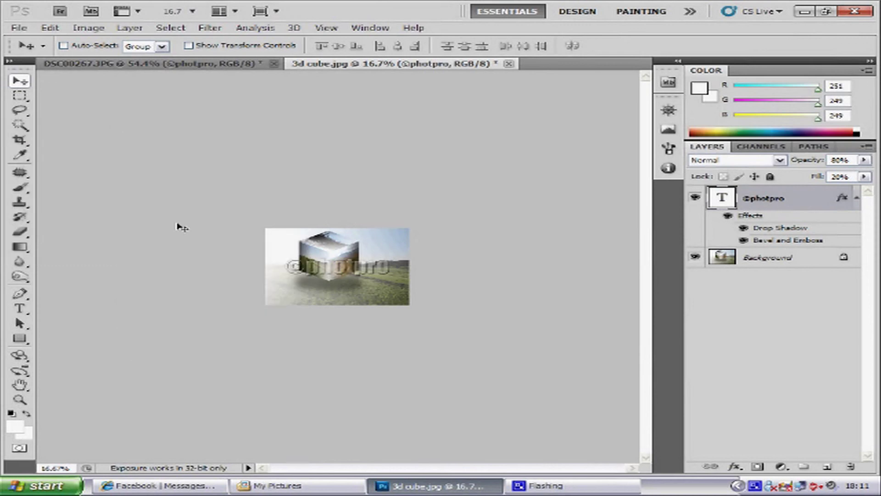
pyautogui.hotkey('ctrl', '+')
pyautogui.hotkey('ctrl', '+')
pyautogui.hotkey('ctrl', '+')
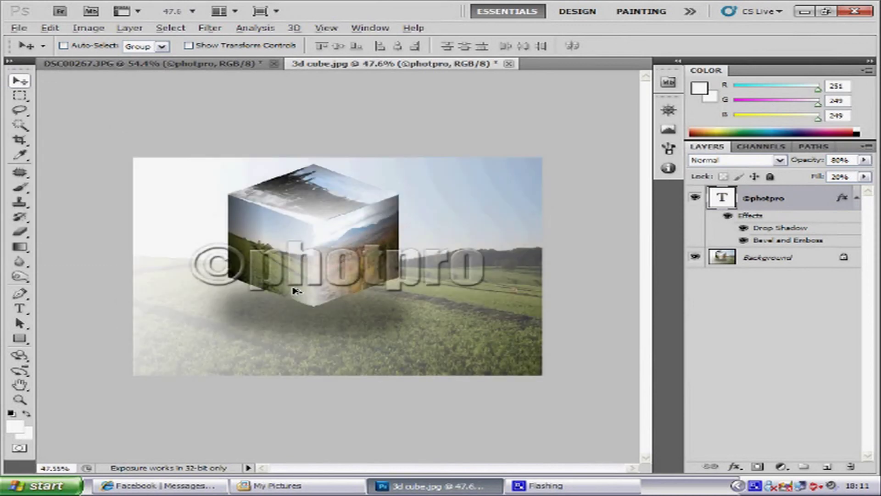